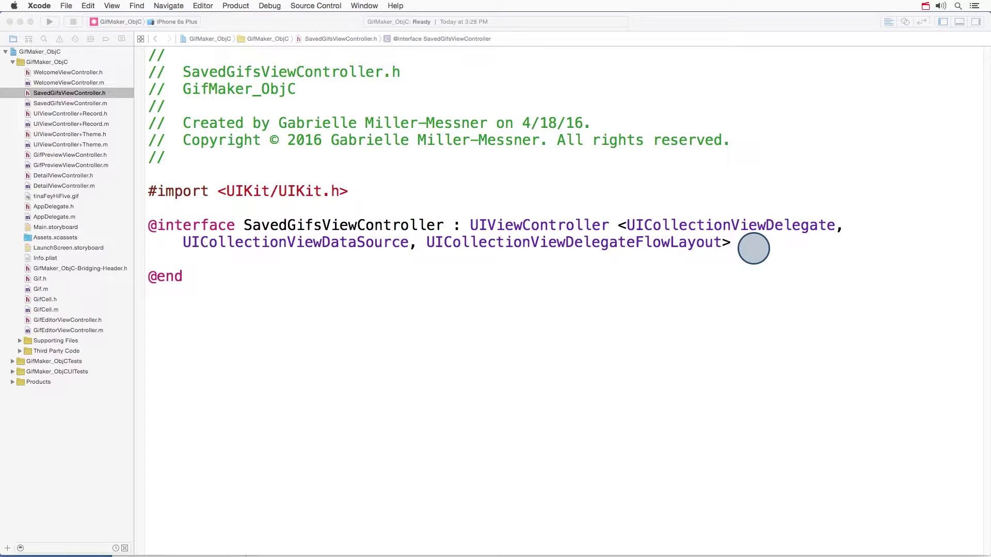
# Open SavedGifsViewController.m and review its protocol list and implementation code.
pyautogui.click(745, 27)
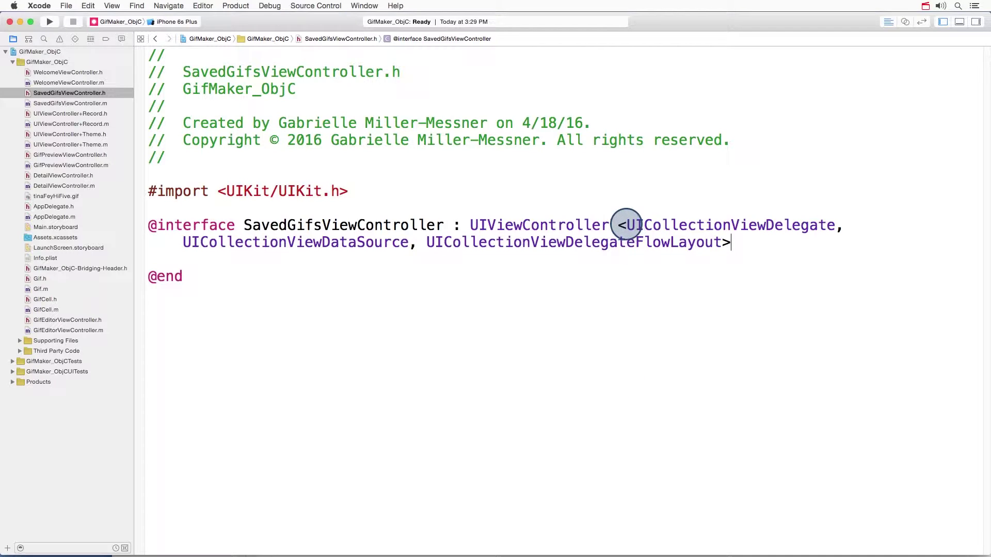
pyautogui.moveTo(627, 226); pyautogui.dragTo(712, 242)
pyautogui.click(589, 383)
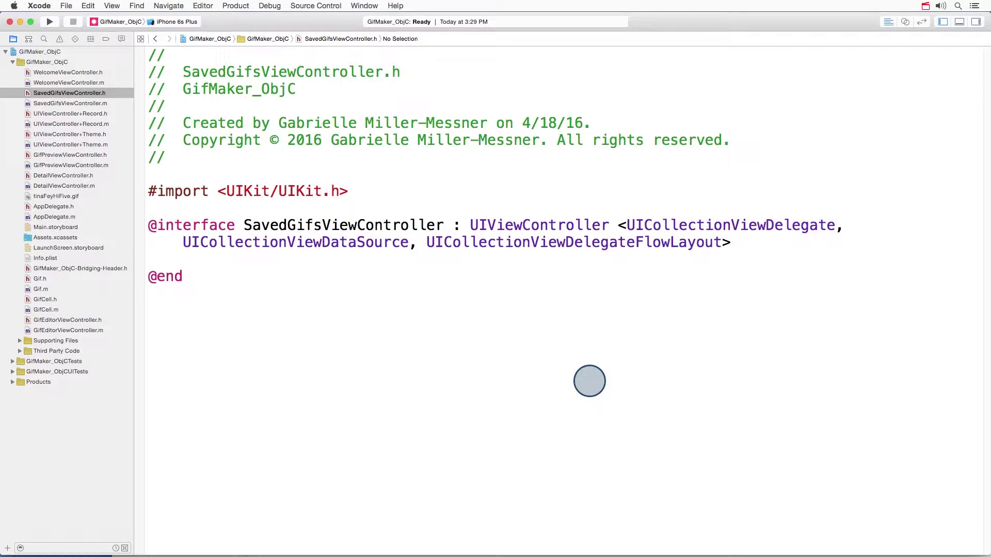
pyautogui.click(70, 103)
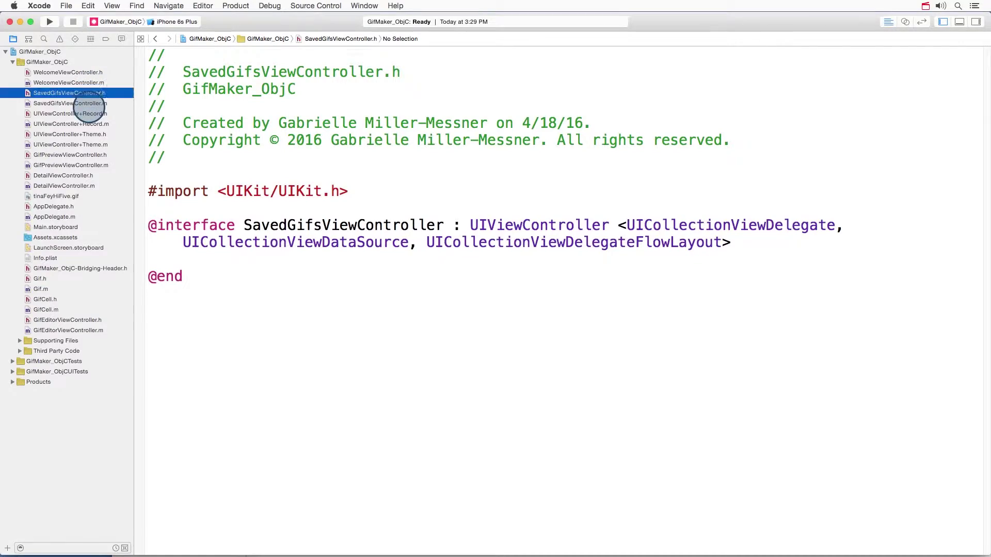
pyautogui.click(778, 336)
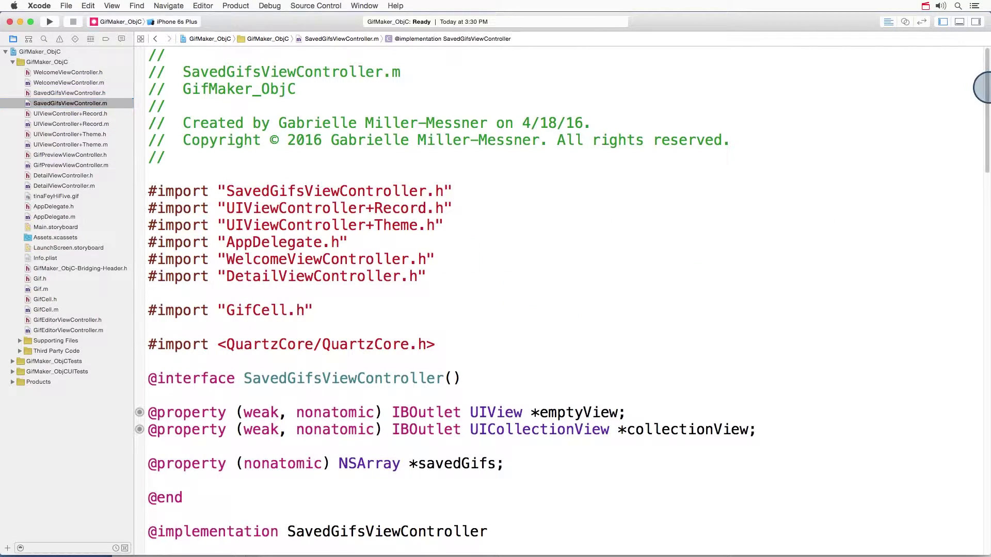
pyautogui.moveTo(981, 92); pyautogui.dragTo(947, 482)
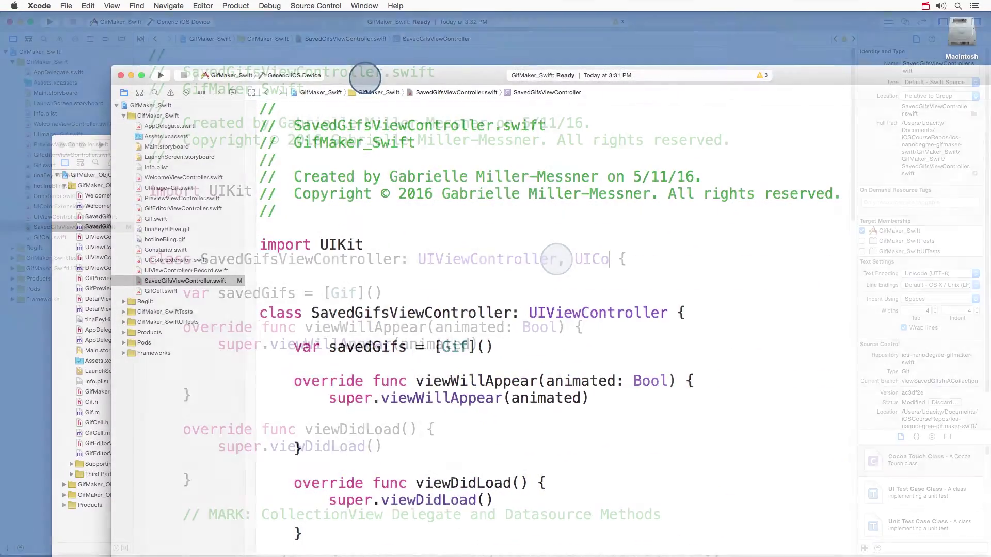
pyautogui.write('llec')
pyautogui.write('tionView')
# Autocomplete UICollectionViewDataSource in the SavedGifsViewController class declaration.
pyautogui.press('Tab')
pyautogui.write(',')
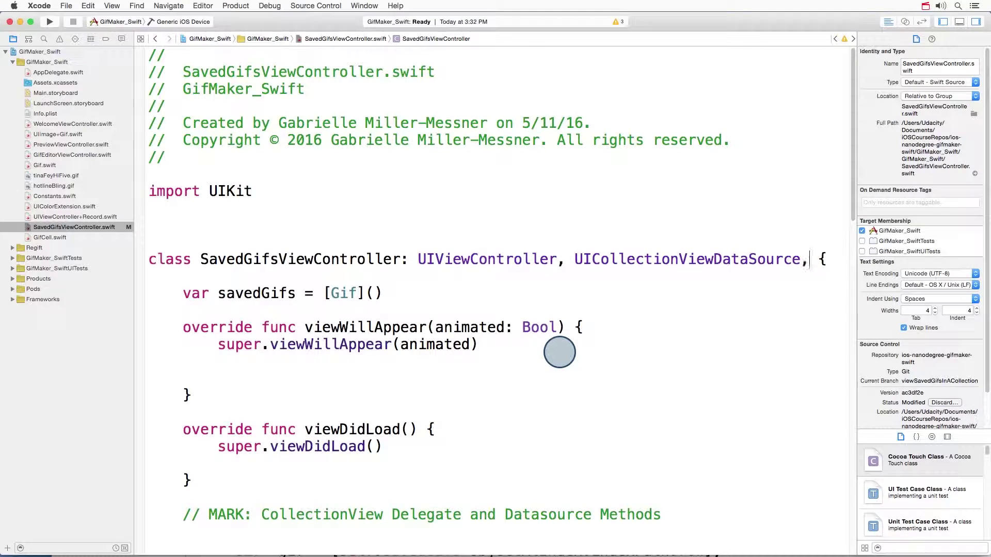
pyautogui.write(' UICollectionViewDelegate, U ')
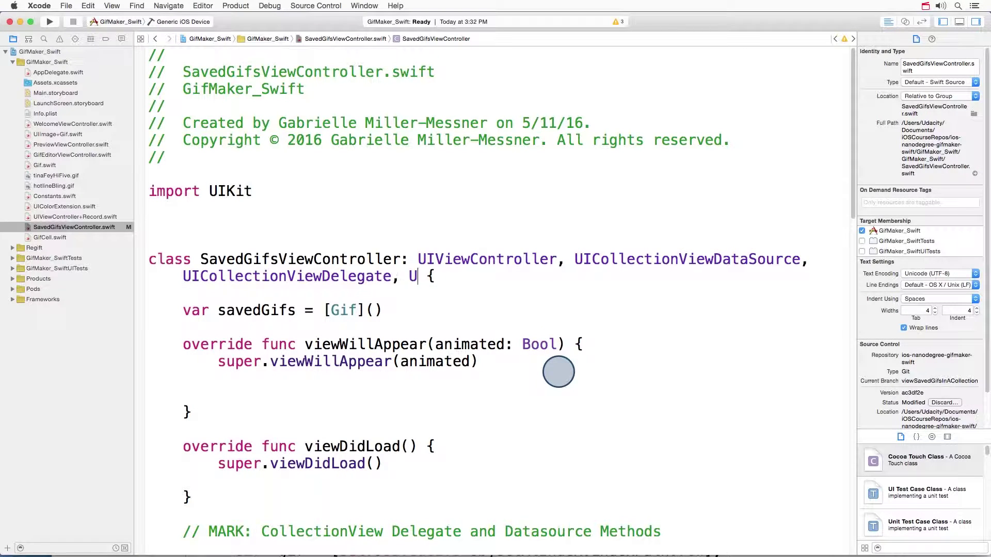
pyautogui.write('ICollectionViewDelegateFlowLayout')
pyautogui.moveTo(854, 186); pyautogui.dragTo(854, 302)
# Insert numberOfItemsInSection and cellForItemAtIndexPath signatures below the delegate methods MARK comment.
pyautogui.click(695, 232)
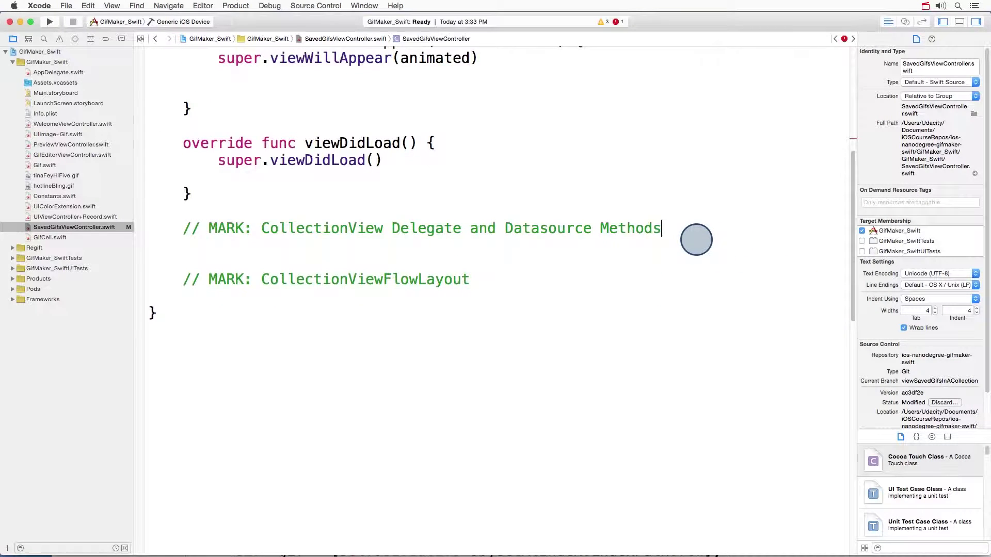
pyautogui.press('Return')
pyautogui.press('Return')
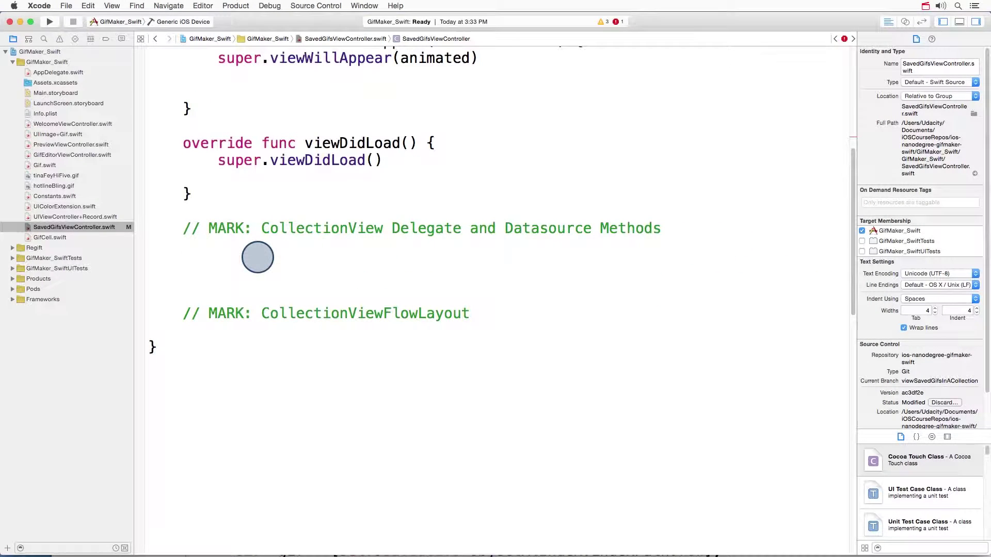
pyautogui.write('collection')
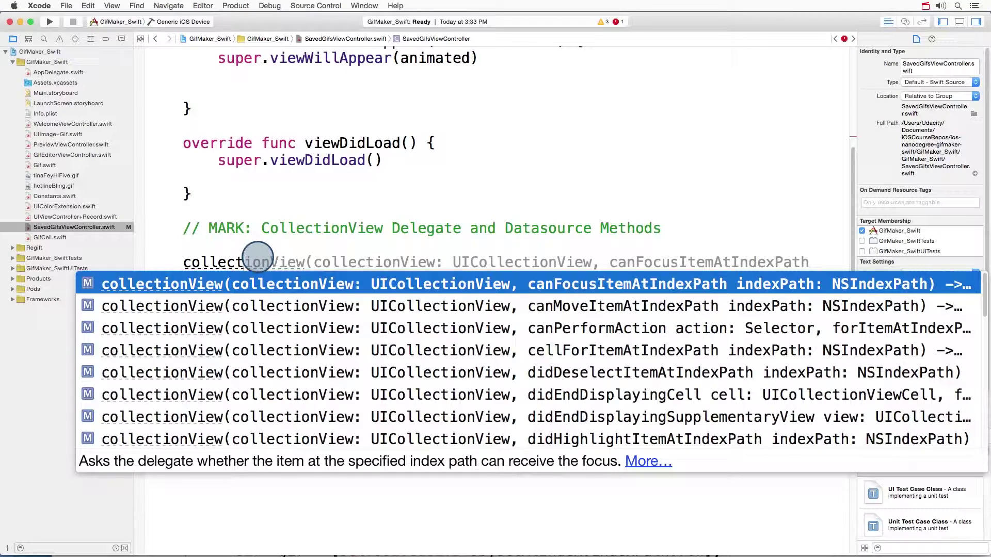
pyautogui.press('Down')
pyautogui.press('Down')
pyautogui.press('Down')
pyautogui.press('Return')
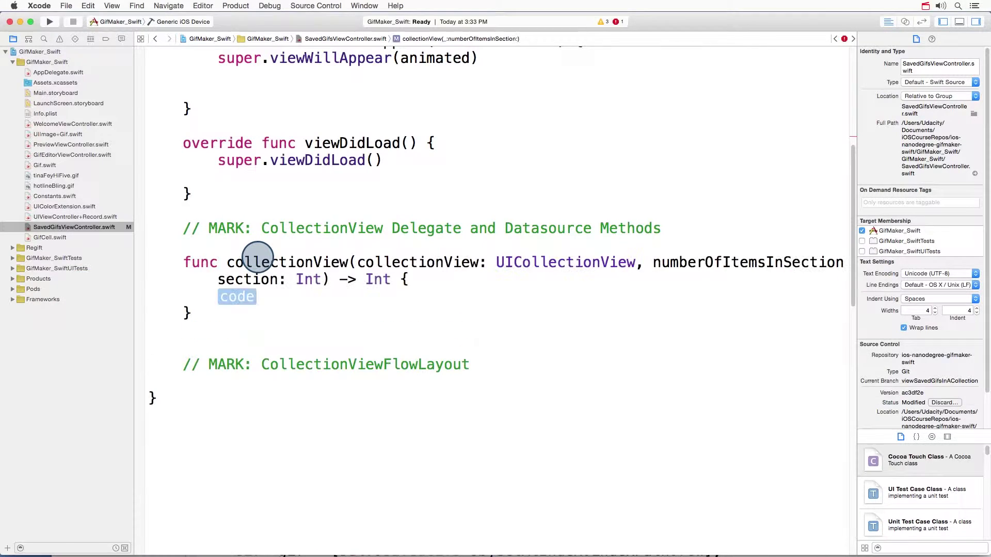
pyautogui.click(197, 335)
pyautogui.write('func')
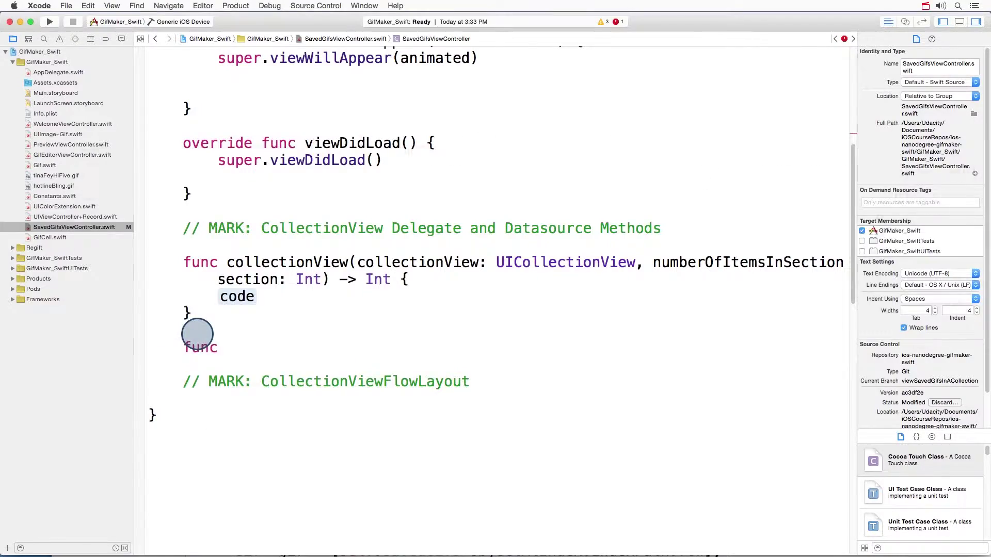
pyautogui.write(' collectionView')
pyautogui.press('Return')
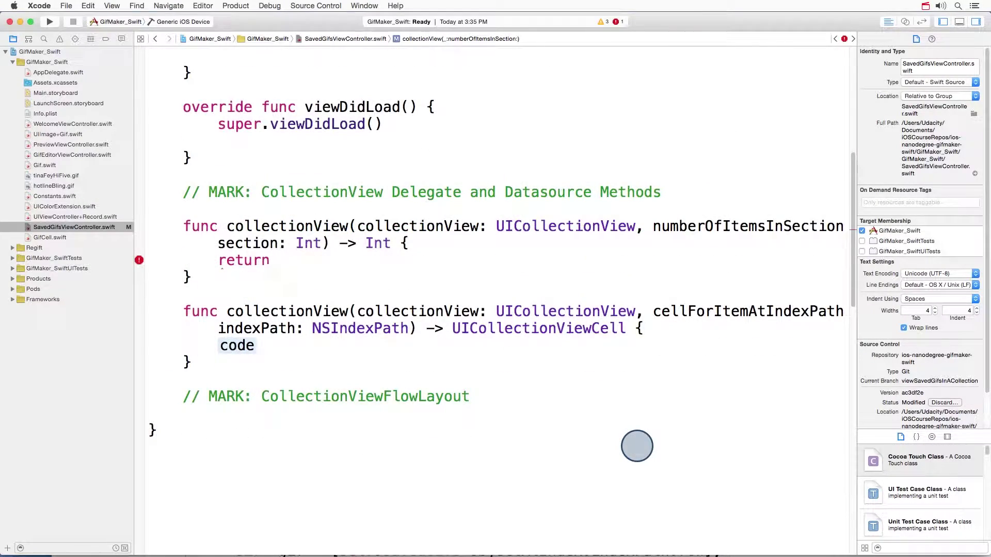
pyautogui.write('savedGi')
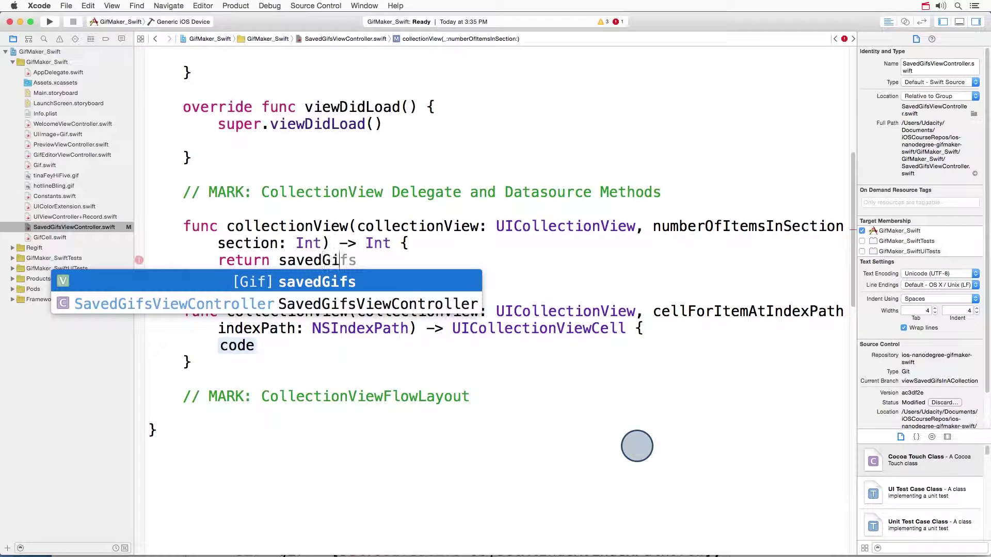
pyautogui.write('fs.count')
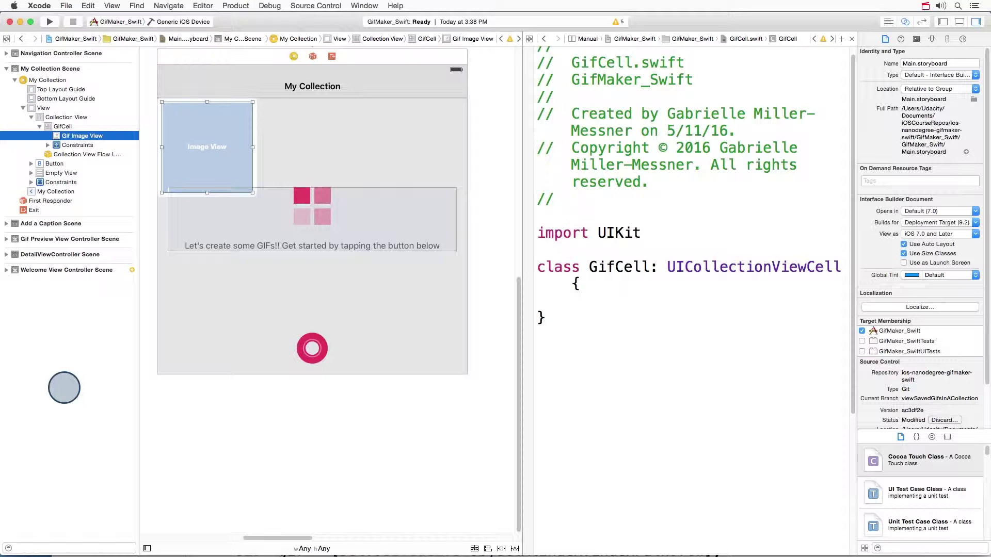
# Create a gifImageView outlet in GifCell.swift from the storyboard's Gif Image View.
pyautogui.moveTo(81, 135); pyautogui.dragTo(571, 300)
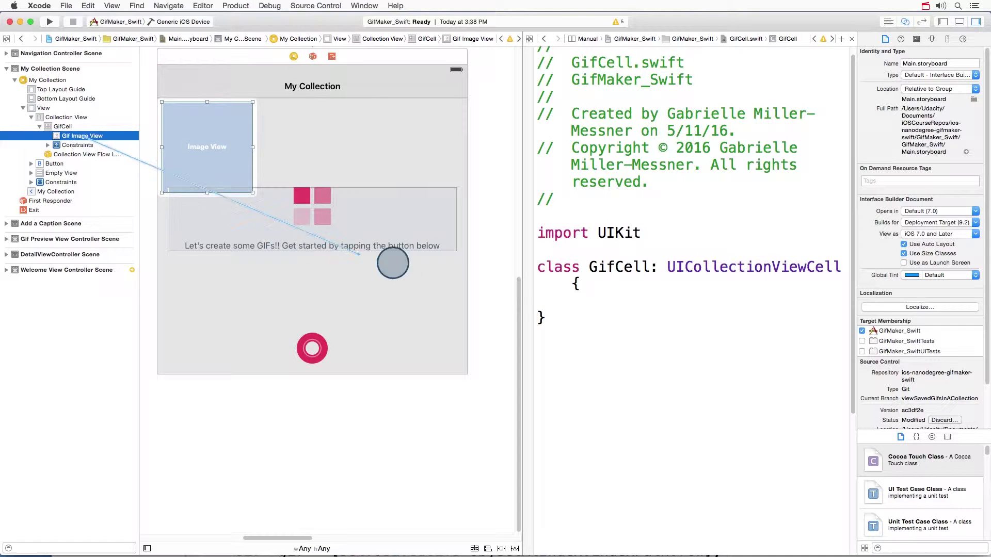
pyautogui.write('gifImageView')
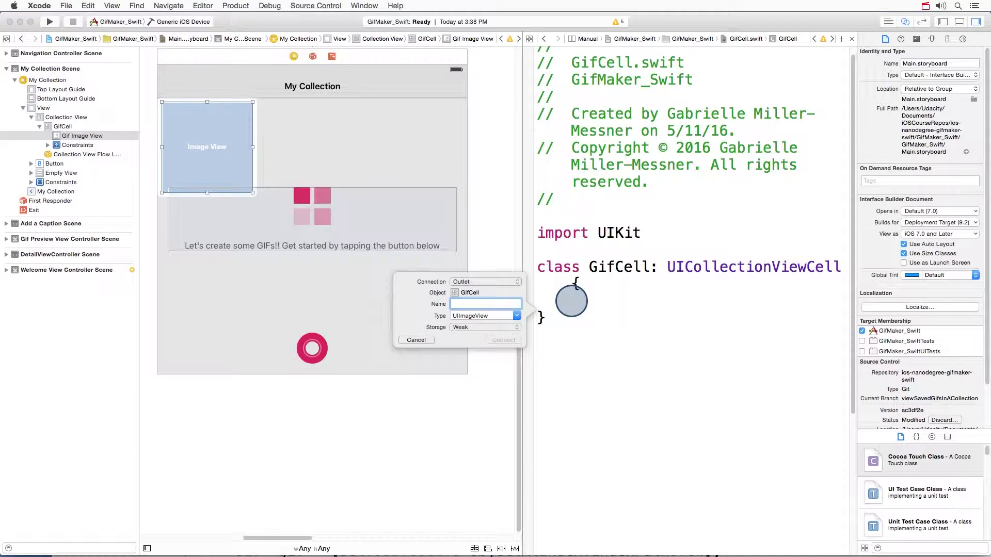
pyautogui.click(501, 340)
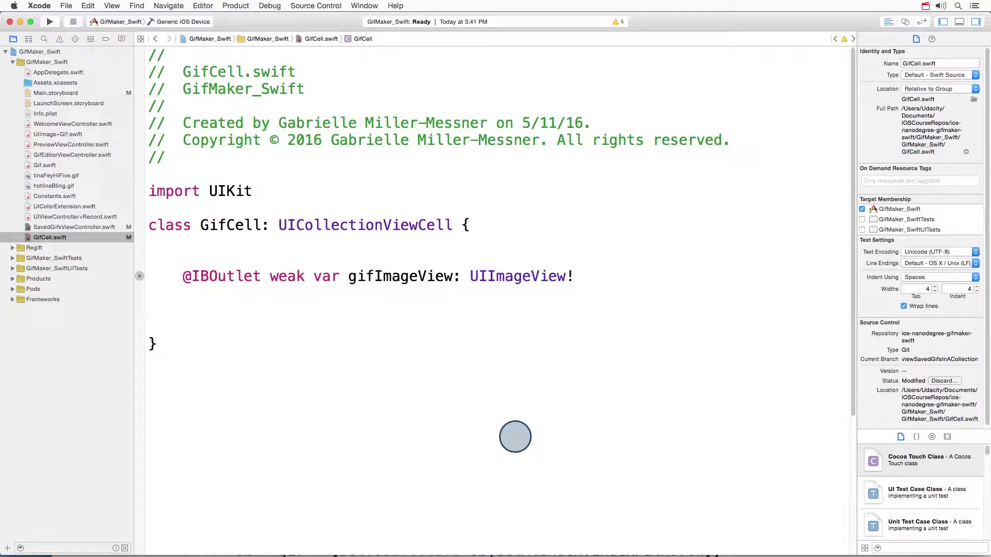
pyautogui.write('func configureForGif(gif: Gif) {')
# Add configureForGif(gif:) setting gifImageView.image to gif.gifImage, then reopen SavedGifsViewController.swift.
pyautogui.press('Return')
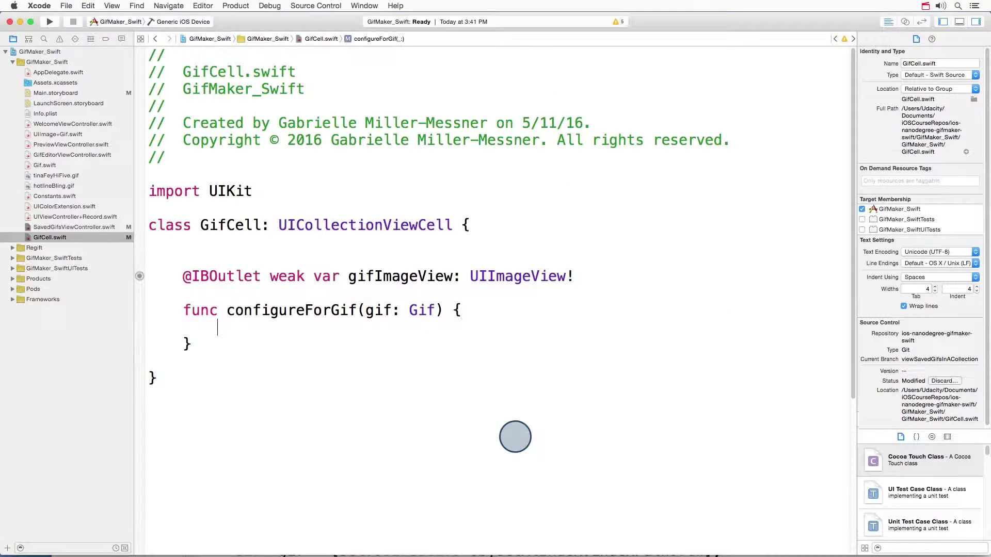
pyautogui.press('Return')
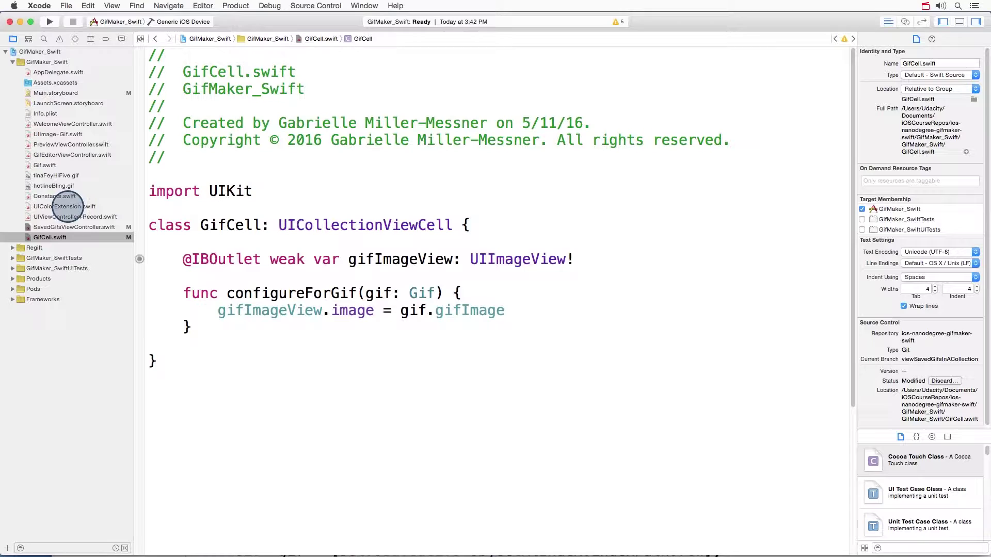
pyautogui.click(72, 236)
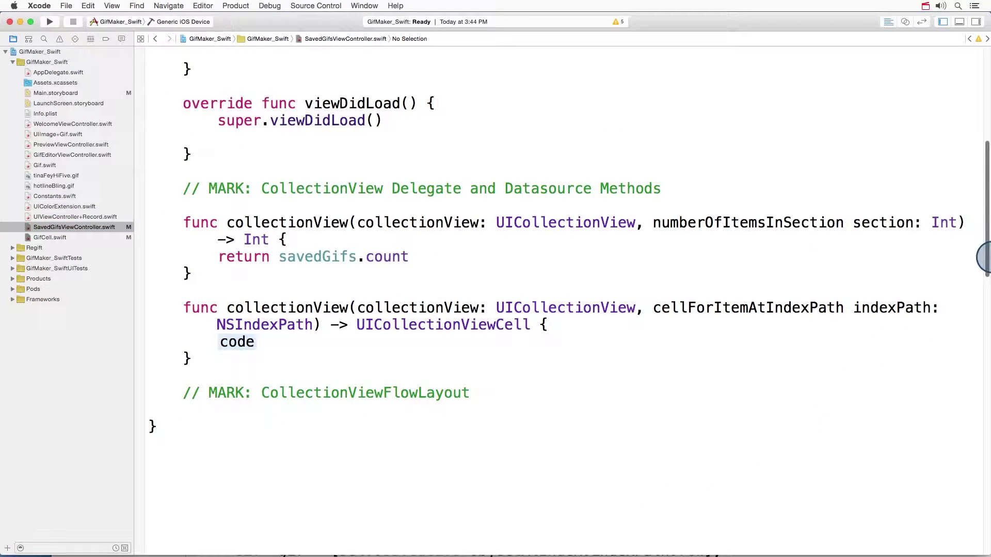
pyautogui.moveTo(983, 257); pyautogui.dragTo(983, 293)
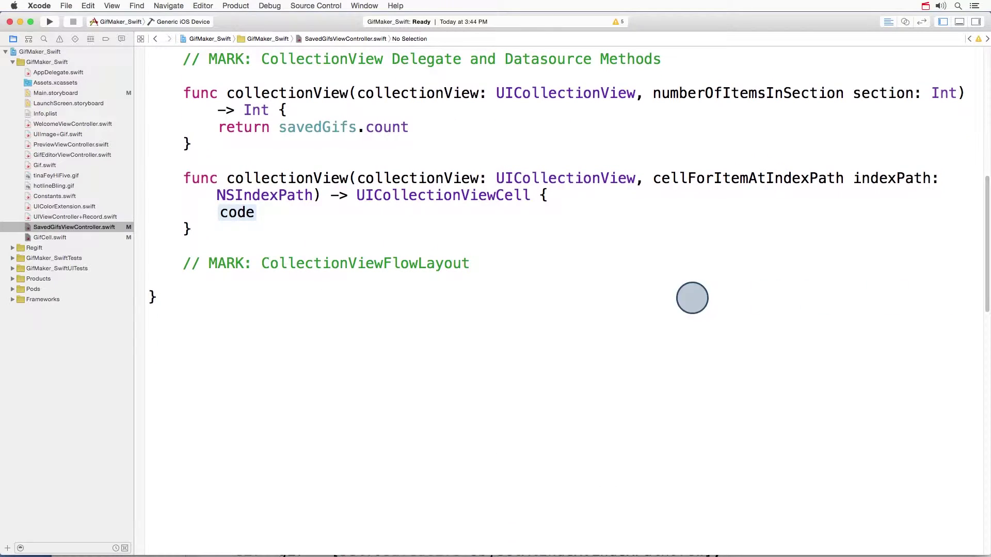
# Add sizeForItemAtIndexPath with width as half the collection view's width and a square CGSizeMake.
pyautogui.click(495, 270)
pyautogui.press('Return')
pyautogui.press('Return')
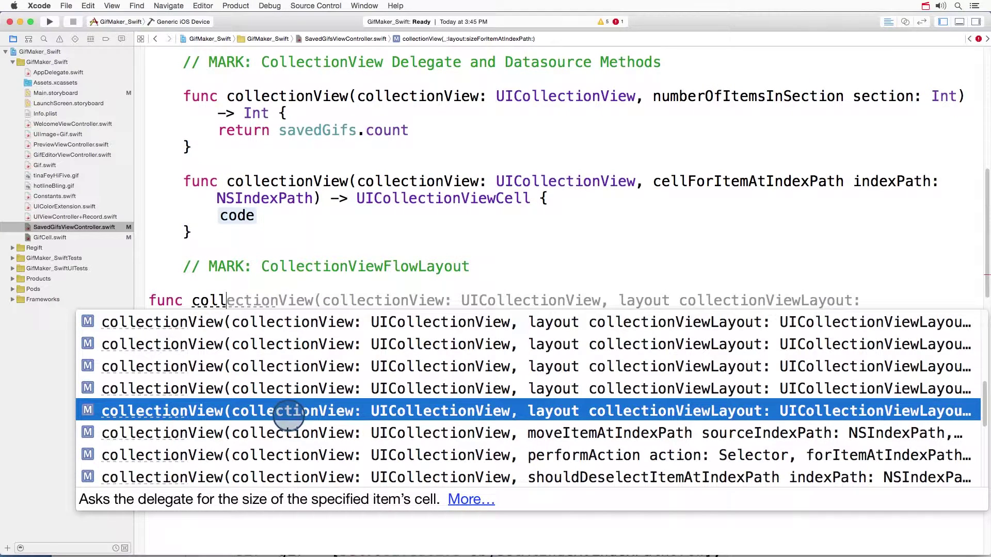
pyautogui.click(290, 412)
pyautogui.write('let width =')
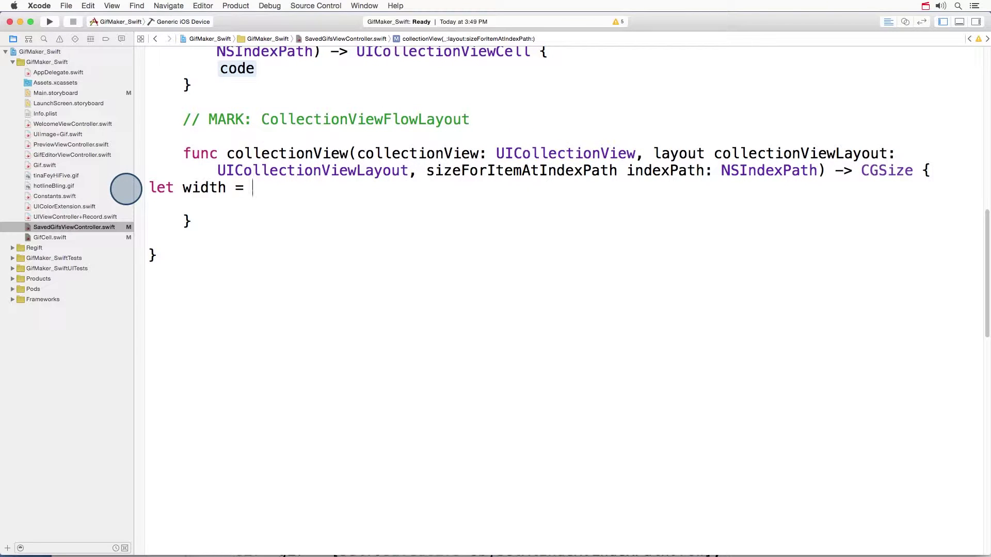
pyautogui.write('collection')
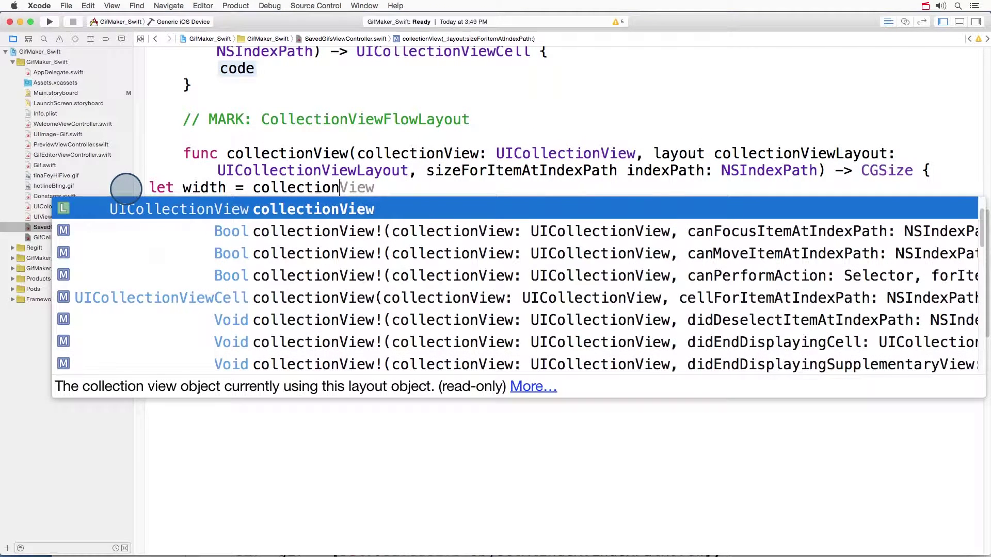
pyautogui.write('View.frame')
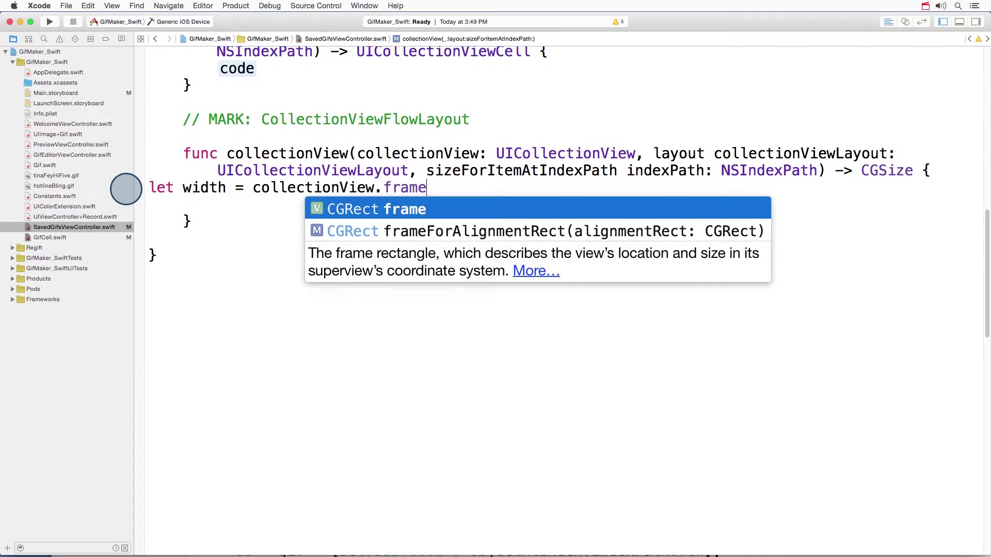
pyautogui.write('.size.width/2')
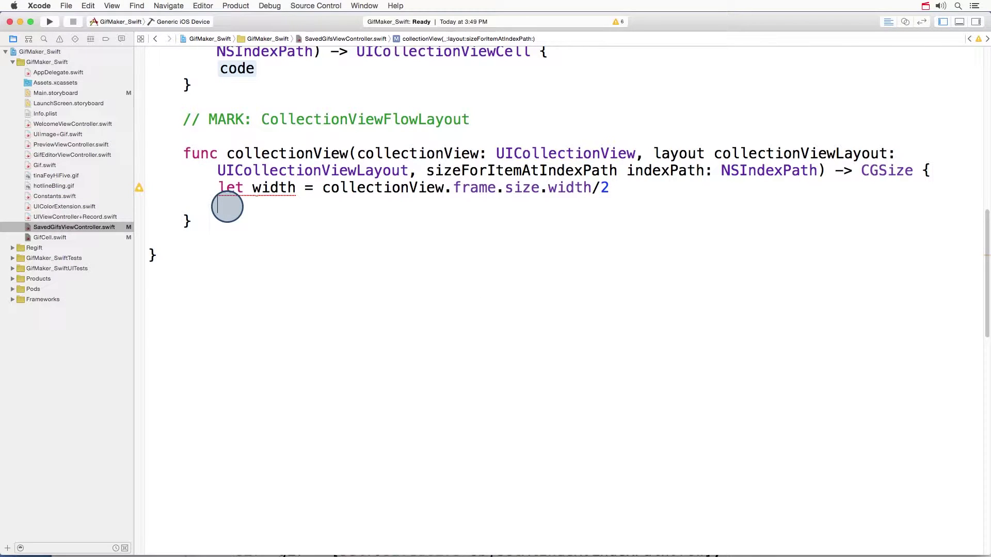
pyautogui.press('Return')
pyautogui.write('let')
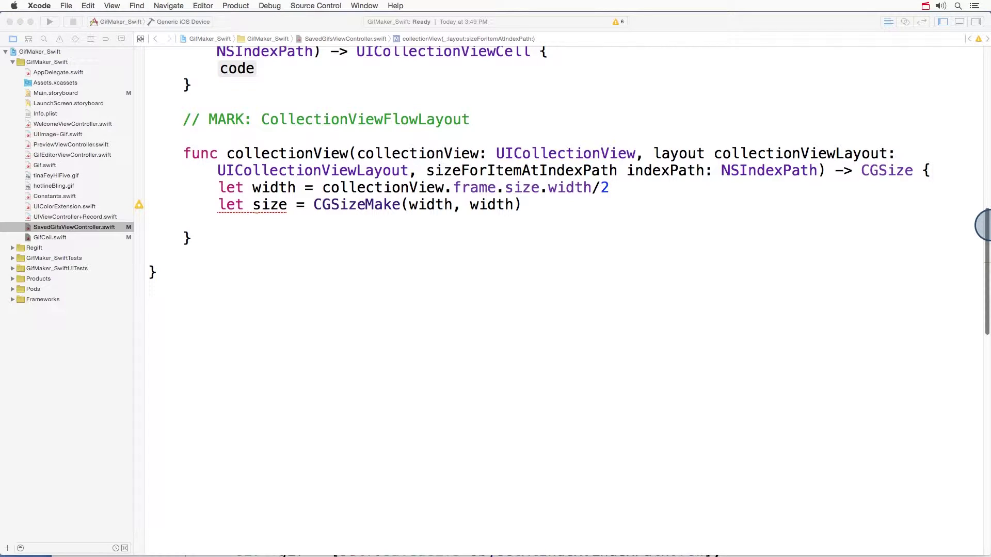
pyautogui.moveTo(981, 224); pyautogui.dragTo(982, 71)
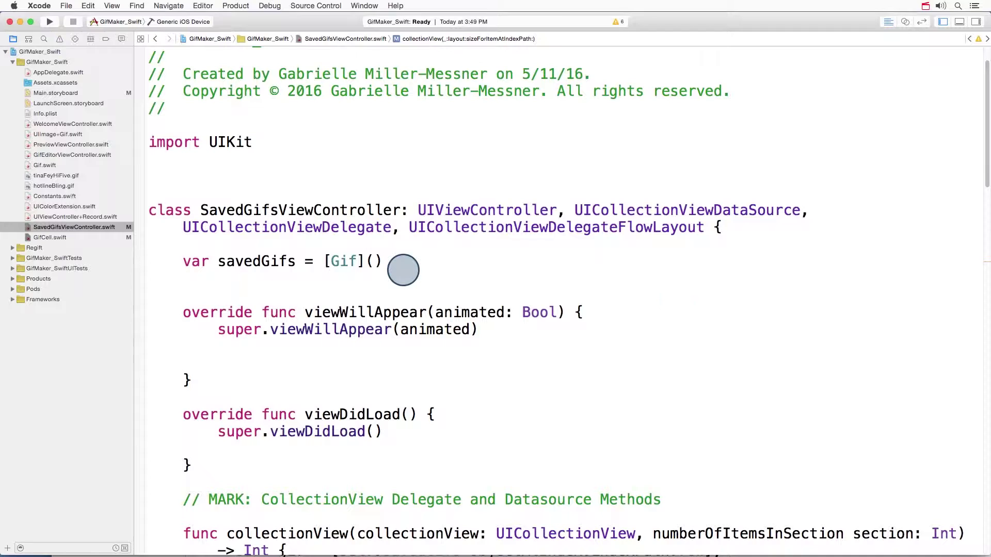
# Add cellMargin: CGFloat = 12.0, subtract twice it from the width, and return the size.
pyautogui.click(403, 268)
pyautogui.press('Return')
pyautogui.write('let')
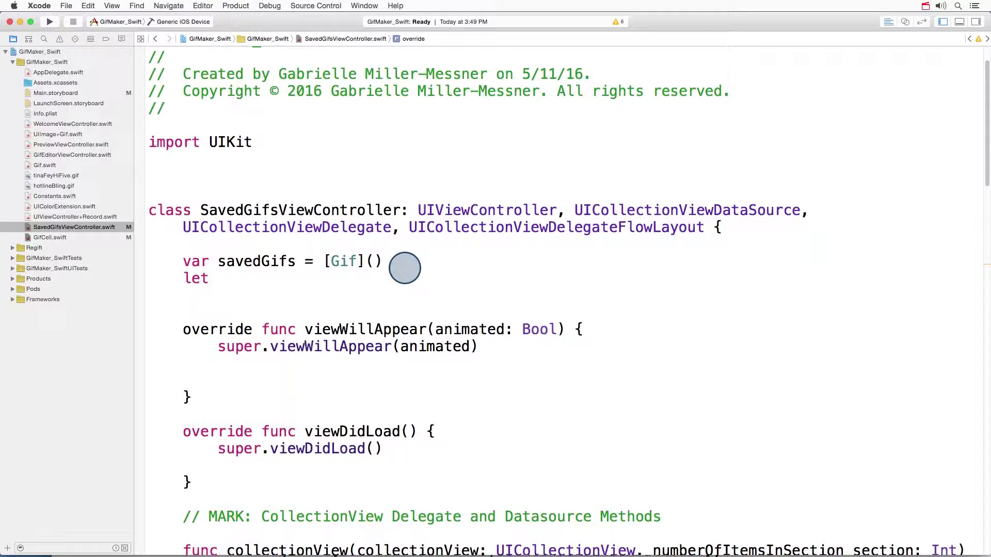
pyautogui.write(' cellMargin:= 12.0')
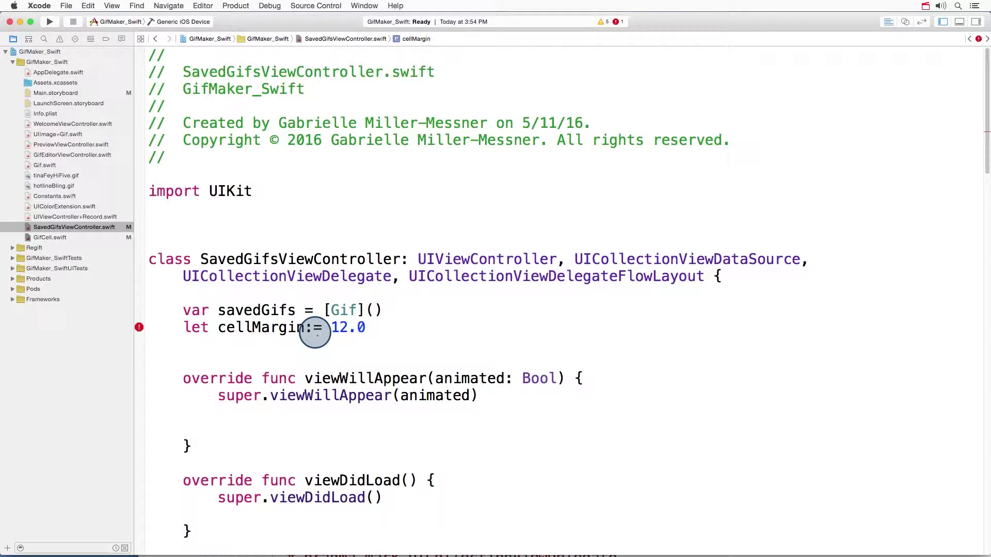
pyautogui.write('CgFloat')
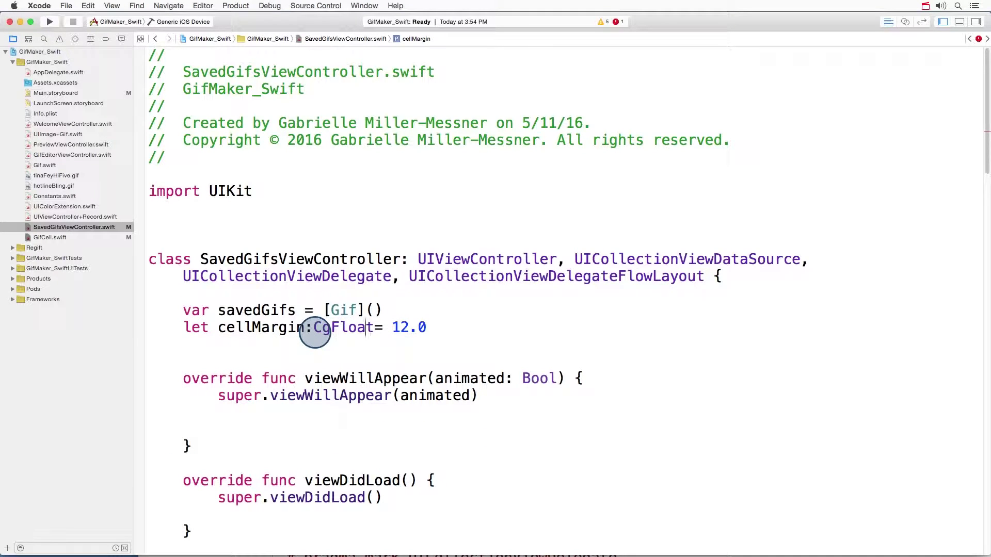
pyautogui.press('BackSpace')
pyautogui.write('G')
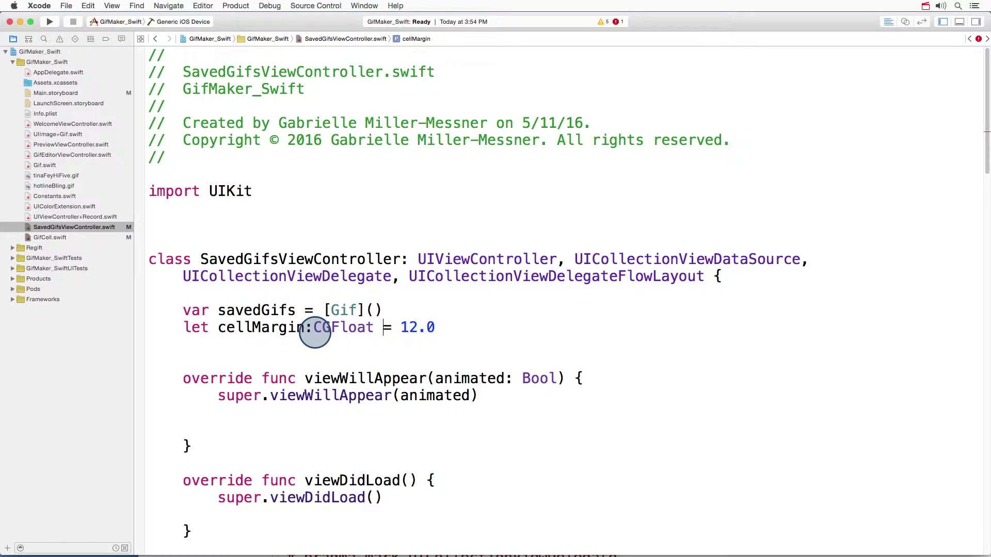
pyautogui.scroll(-15, 985, 277)
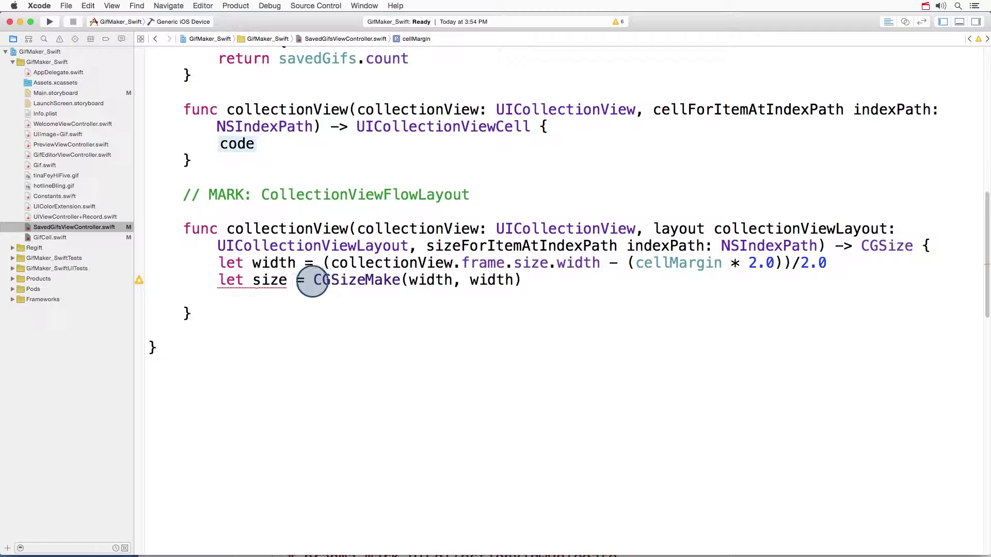
pyautogui.moveTo(312, 280); pyautogui.dragTo(219, 280)
pyautogui.write('re')
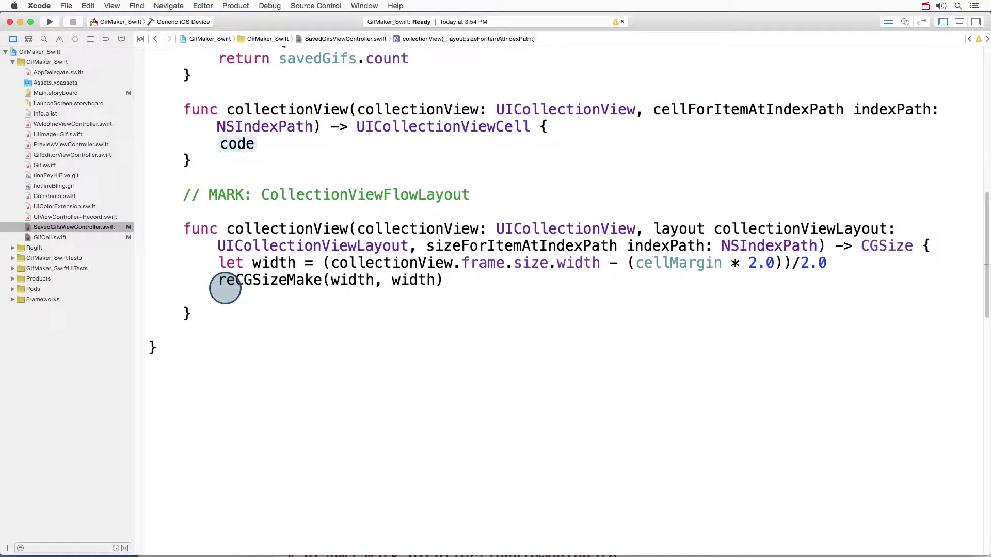
pyautogui.write('turn')
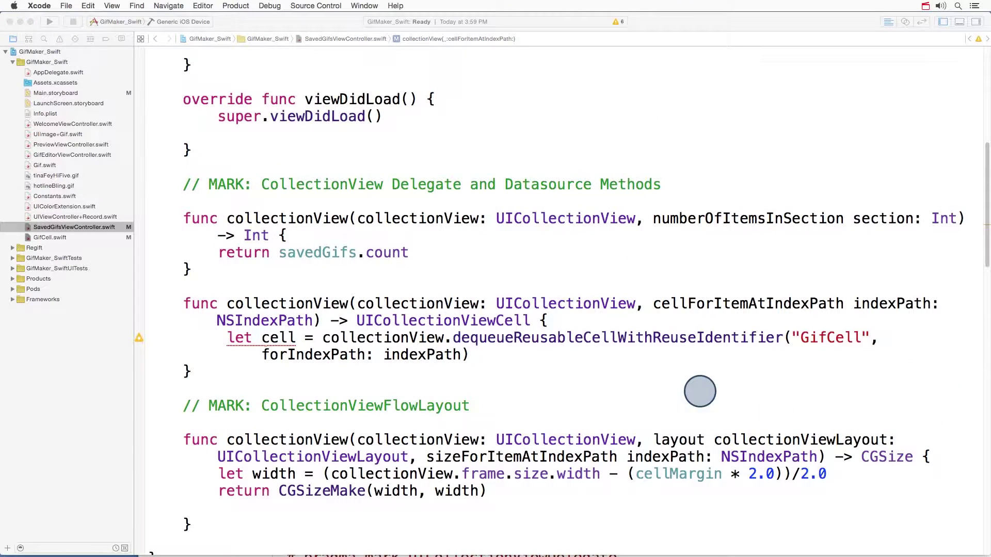
# In cellForItemAtIndexPath, dequeue a GifCell, look up the gif from savedGifs, and return the cell.
pyautogui.click(484, 356)
pyautogui.write('as')
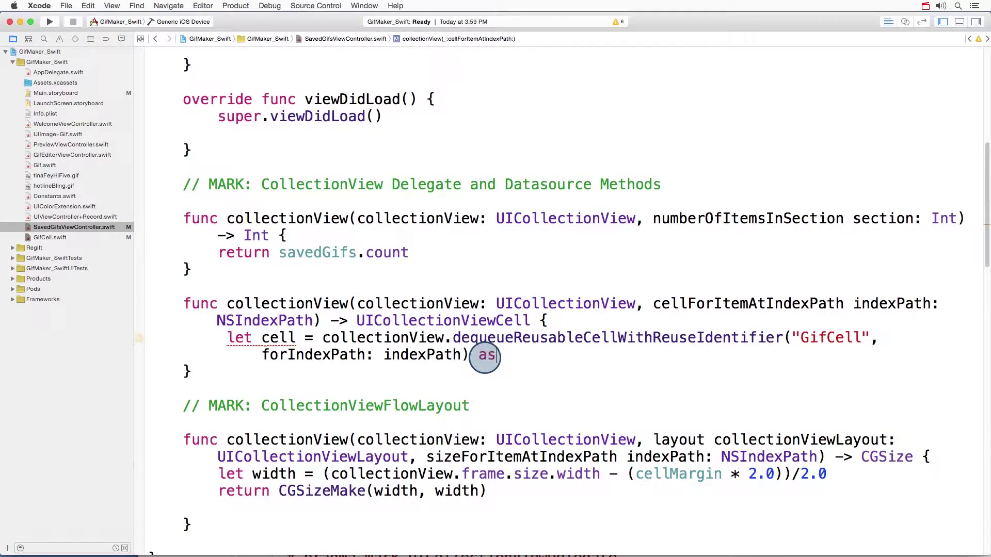
pyautogui.write('! Gif')
pyautogui.press('Return')
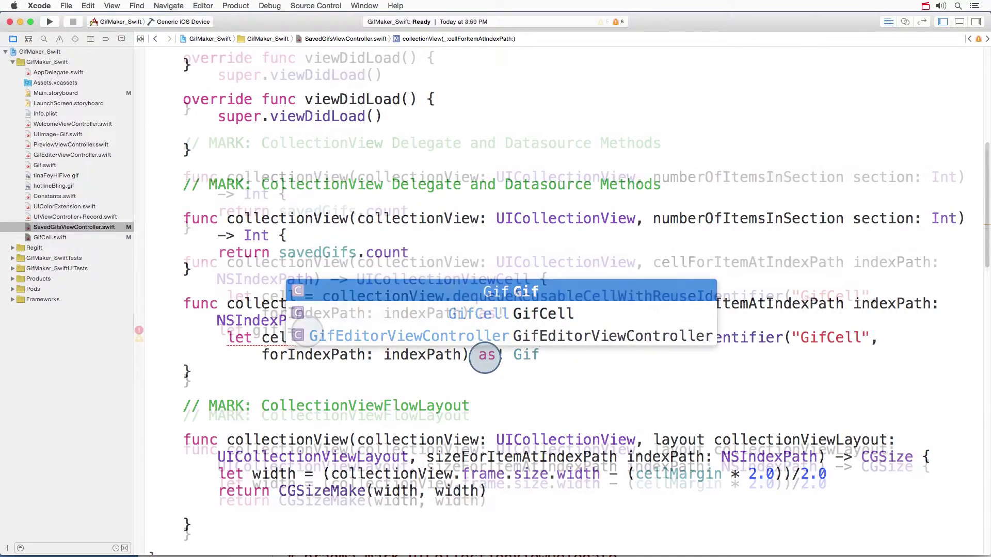
pyautogui.press('Return')
pyautogui.write('let gif = ')
pyautogui.write('savee')
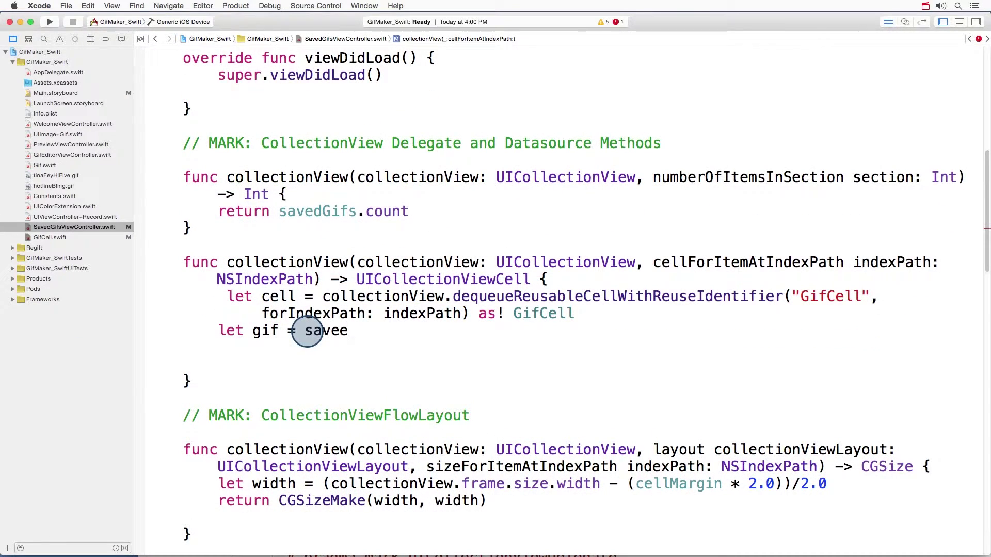
pyautogui.press('BackSpace')
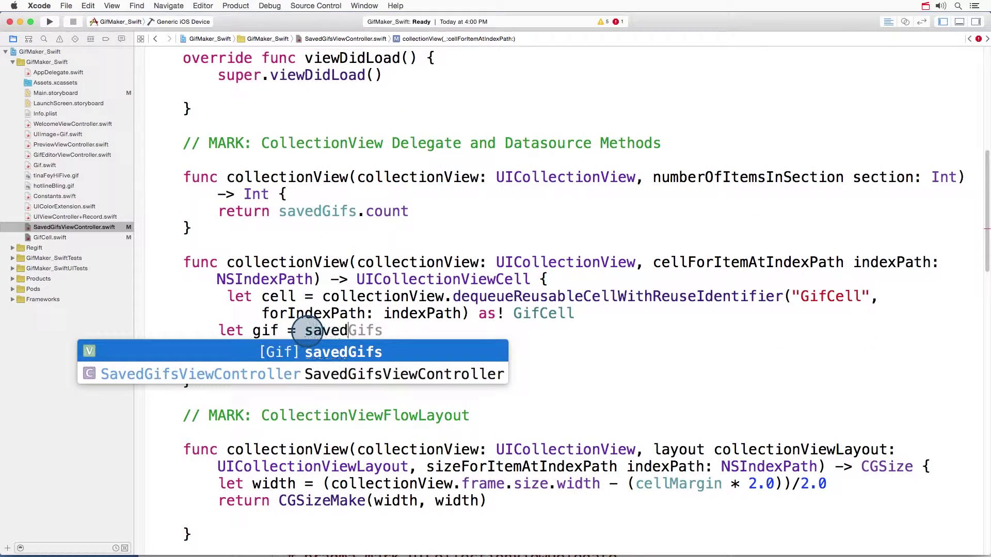
pyautogui.press('Tab')
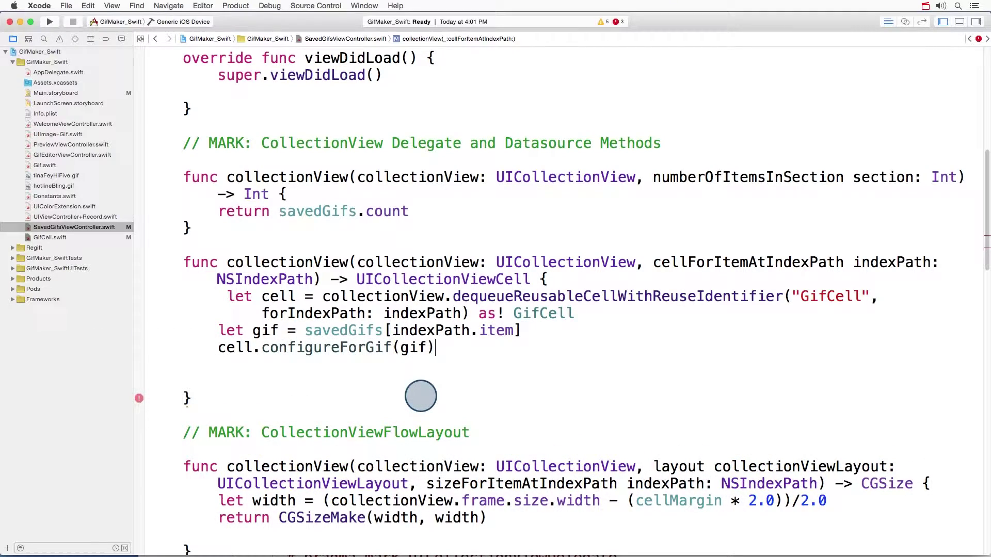
pyautogui.write('return cell')
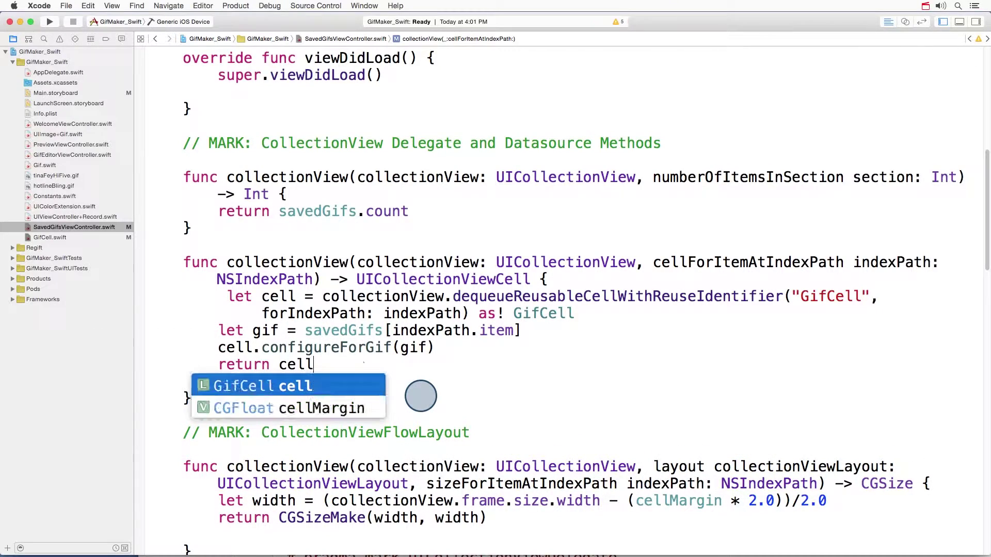
pyautogui.press('Tab')
pyautogui.press('Return')
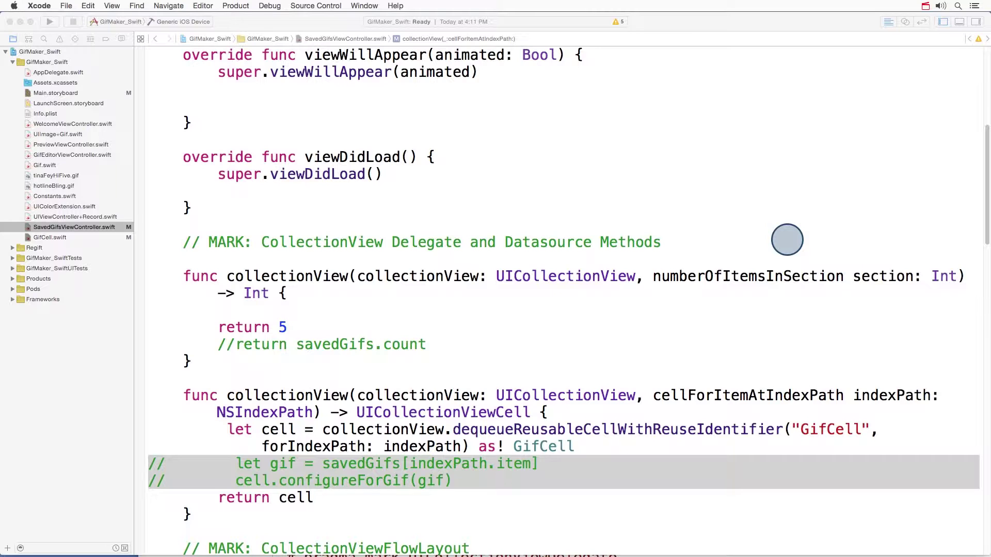
# Open Main.storyboard, review the commented-out gif lines, and view the BlueCollectionView.png mockup.
pyautogui.click(56, 93)
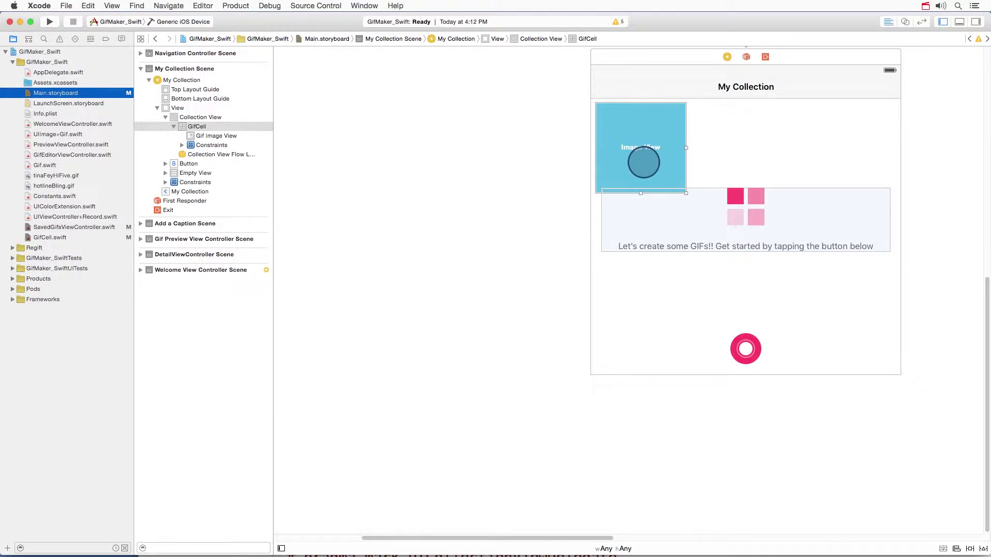
pyautogui.press('ctrl+super+Left')
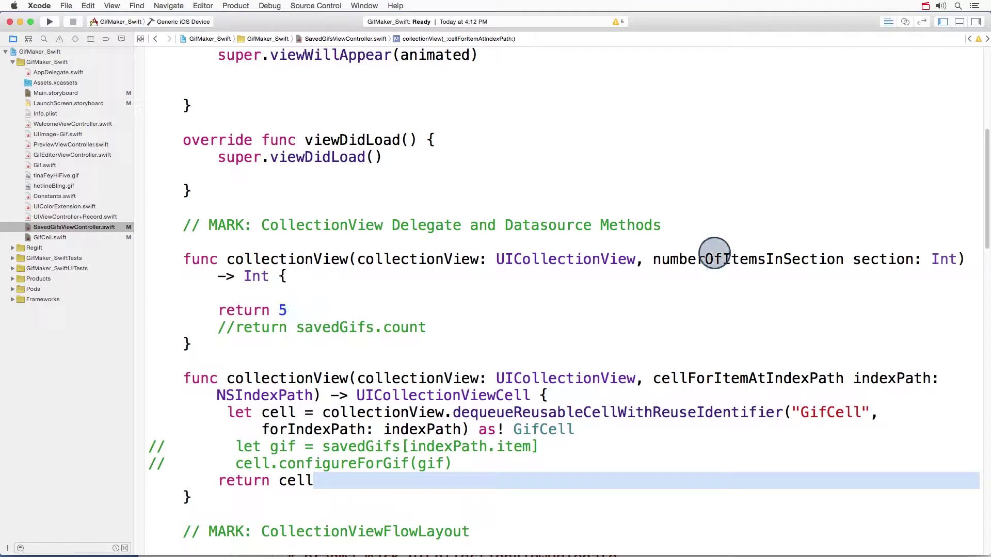
pyautogui.doubleClick(666, 258)
pyautogui.click(686, 319)
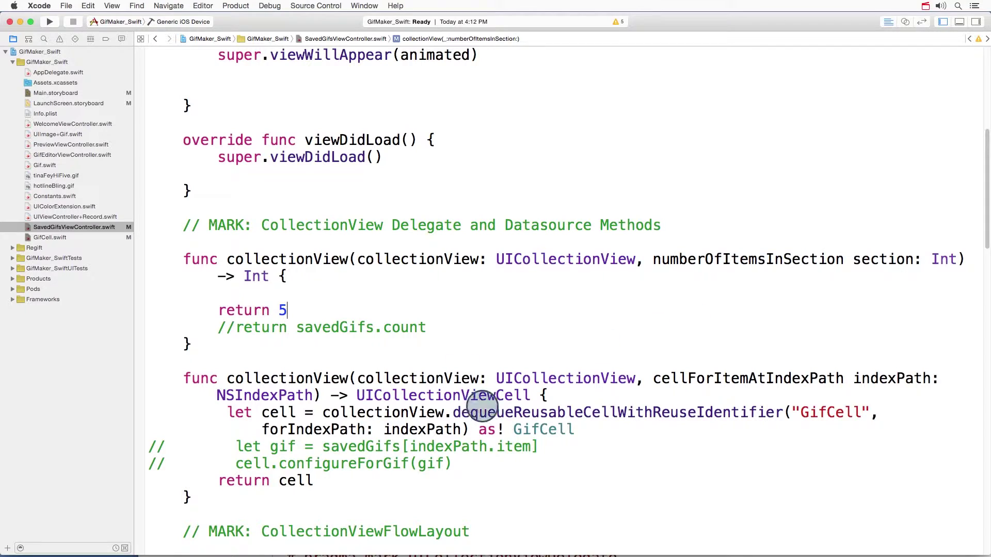
pyautogui.moveTo(475, 468); pyautogui.dragTo(131, 450)
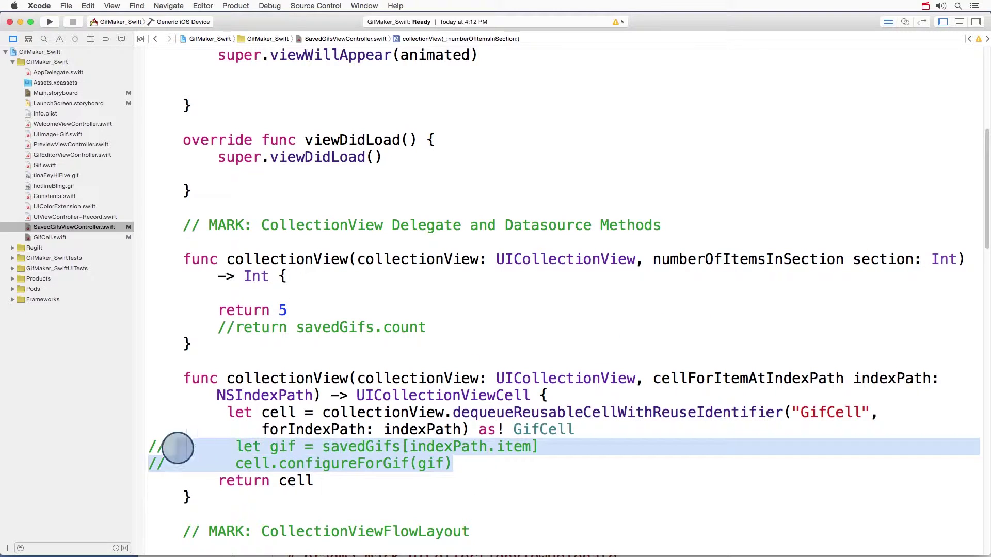
pyautogui.click(719, 476)
pyautogui.press('super+Tab')
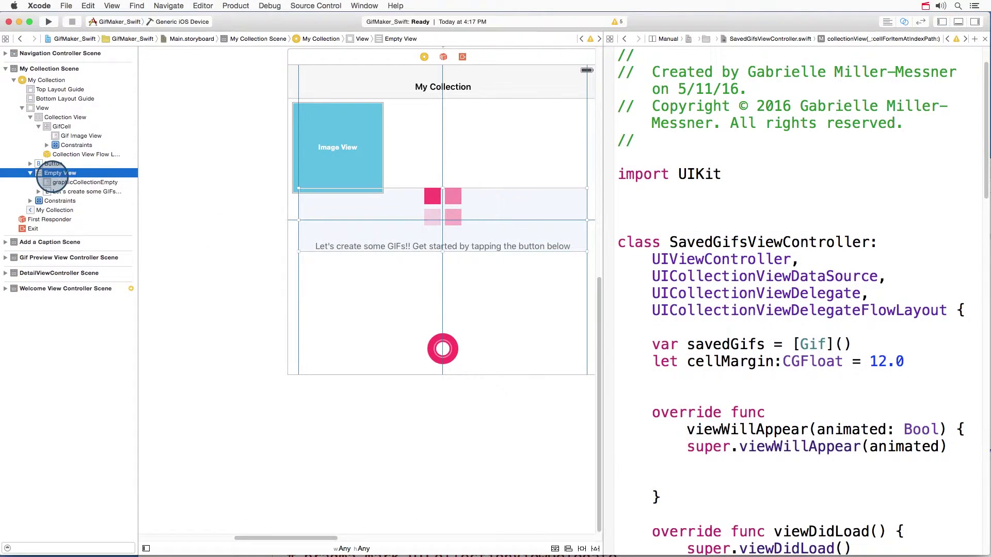
# Create emptyView and collectionView outlets from the storyboard's Empty View and Collection View.
pyautogui.moveTo(54, 173); pyautogui.dragTo(716, 382)
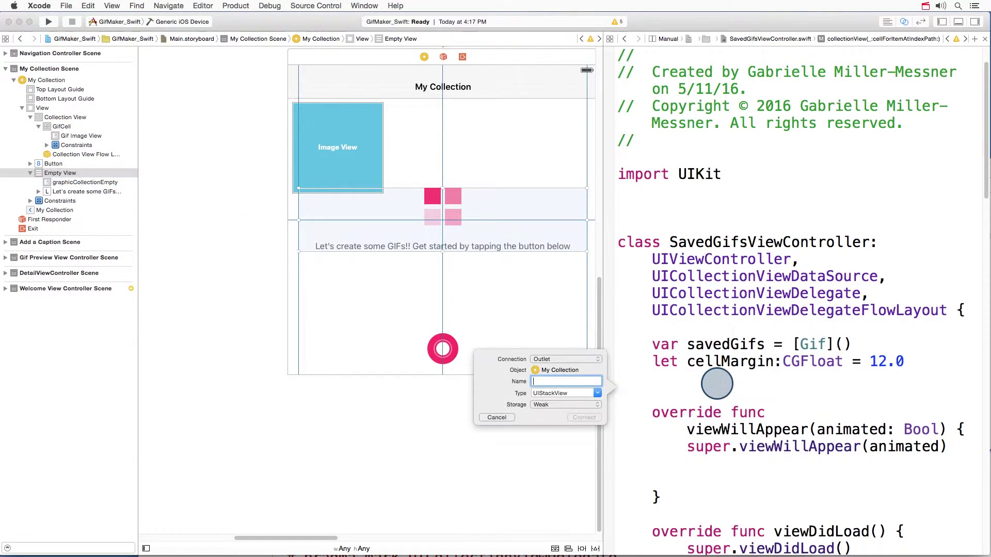
pyautogui.write('emptyView.hidden = (savedGifs.count != 0')
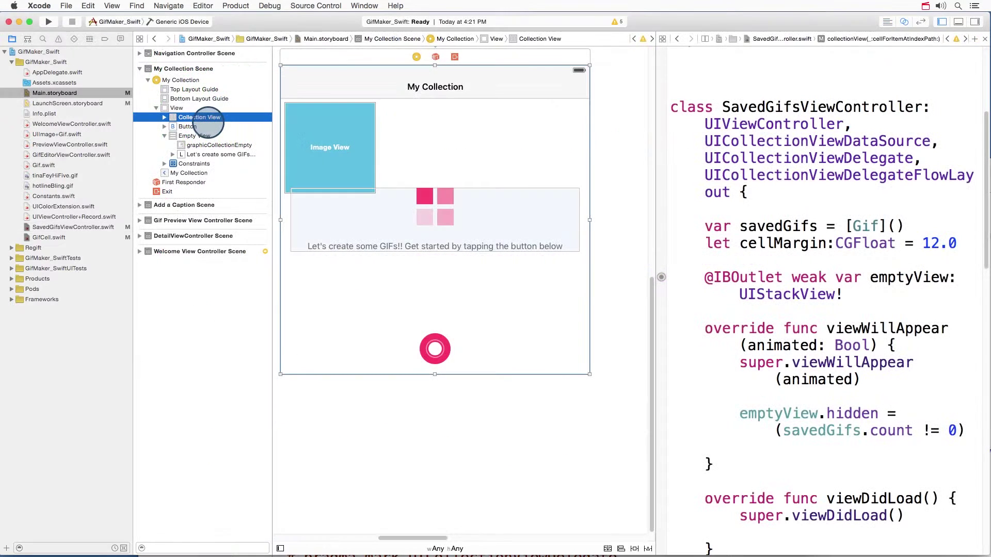
pyautogui.moveTo(779, 269); pyautogui.dragTo(766, 273)
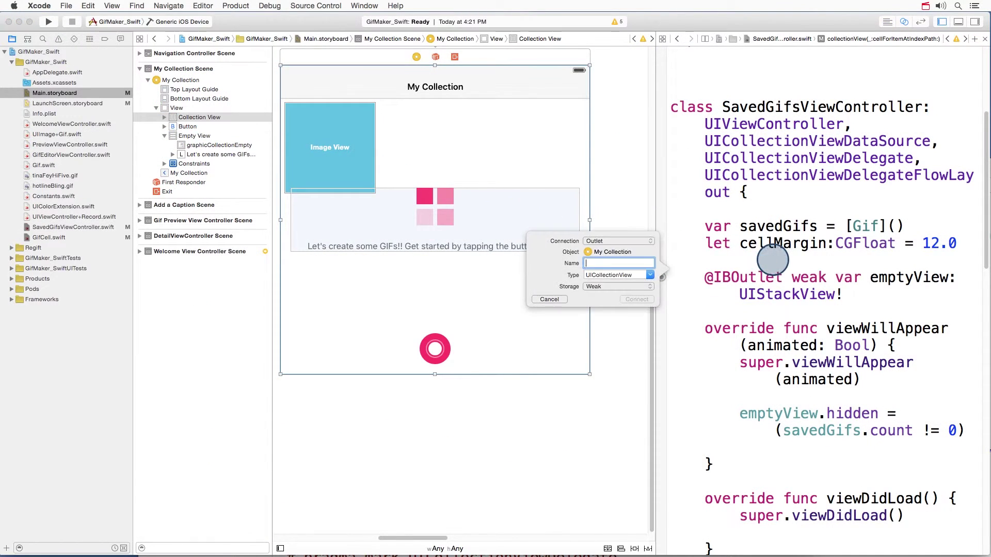
pyautogui.write('collectionView')
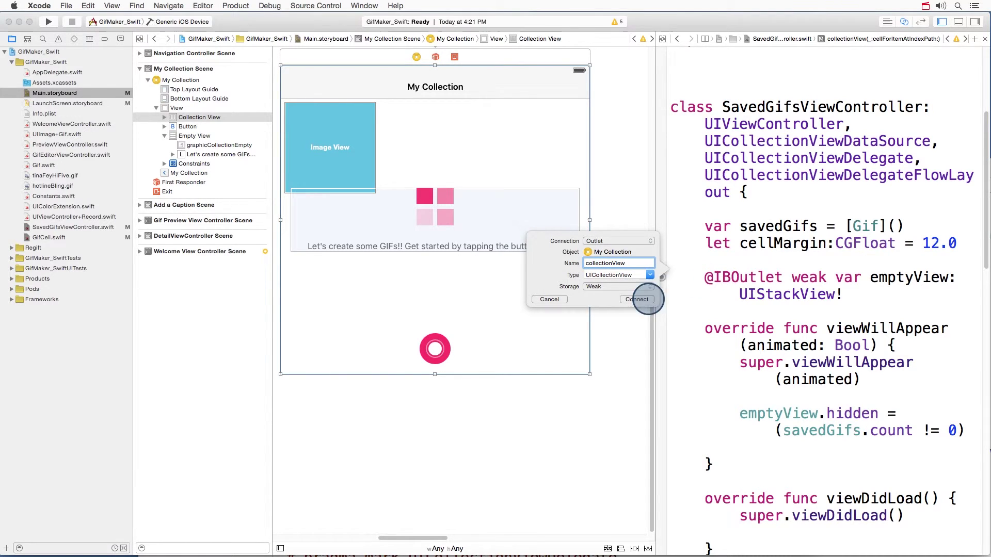
pyautogui.click(636, 300)
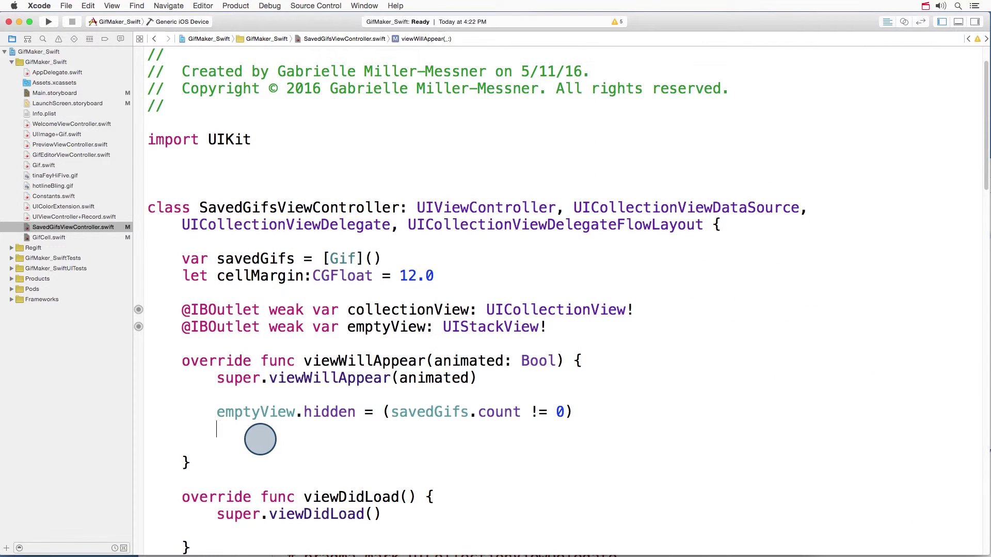